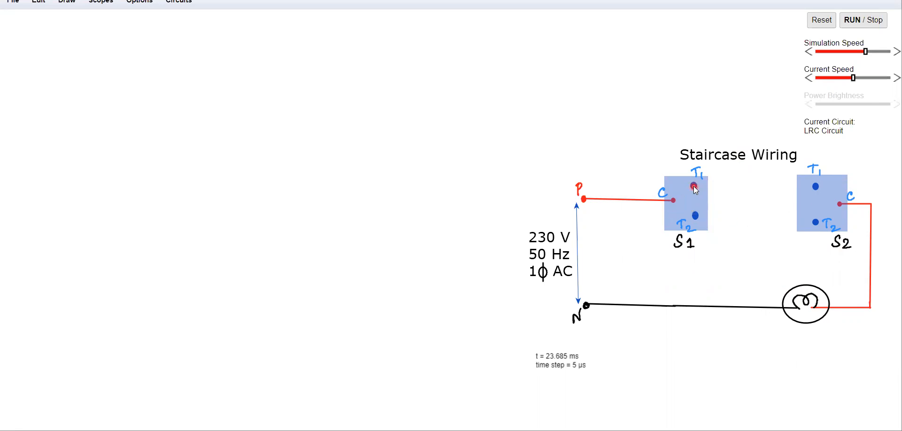
- Draw dark red lines joining T1 to T1 and T2 to T2 between switches S1 and S2 in the staircase wiring sketch
drag(724, 187, 696, 189)
drag(696, 184, 819, 187)
drag(705, 217, 776, 218)
drag(696, 216, 815, 219)
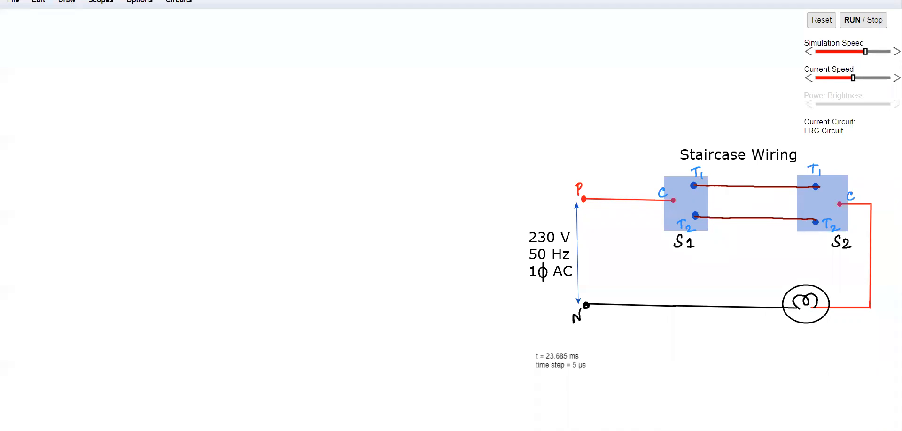
- Place a vertical two-terminal A/C voltage source on the empty side of the canvas
click(66, 3)
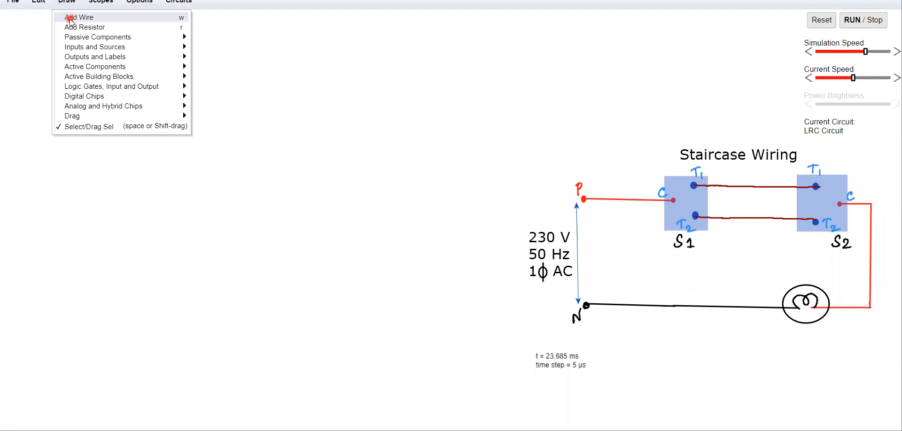
mouse_move(75, 39)
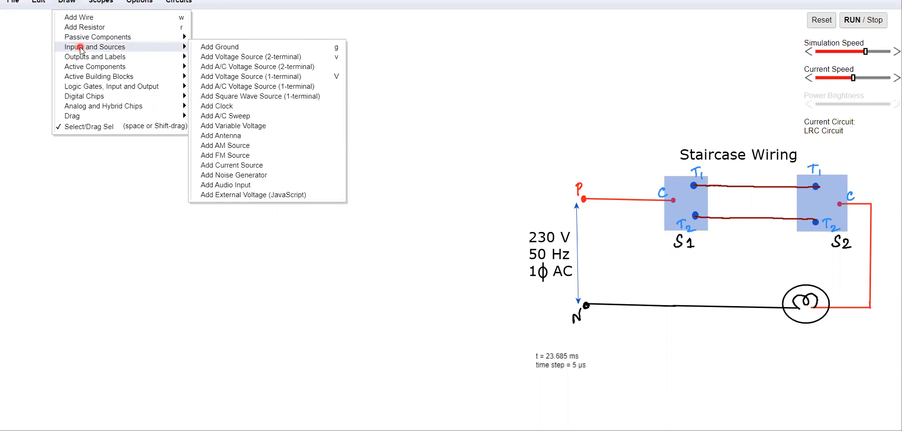
click(221, 68)
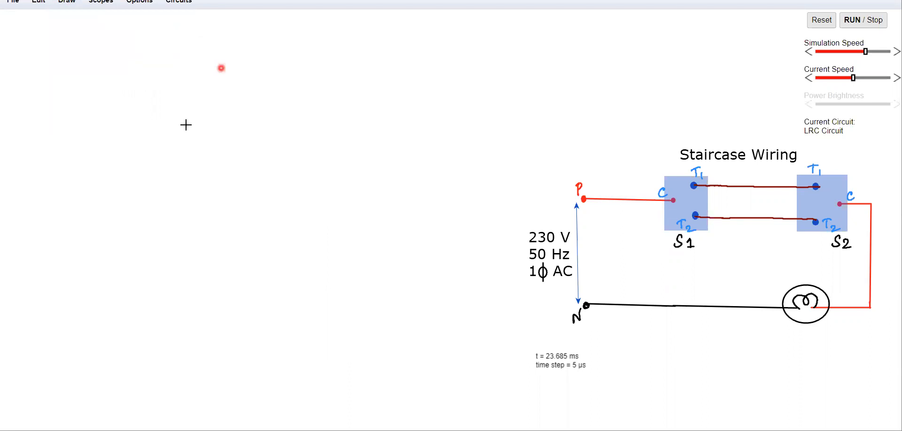
click(87, 296)
drag(79, 162, 84, 119)
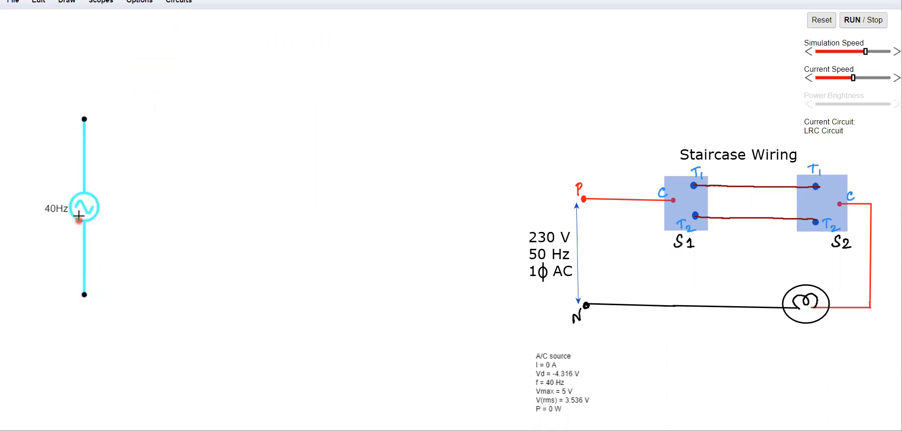
- Set the A/C source's max voltage to 230 V and its frequency to 50 Hz
double_click(80, 213)
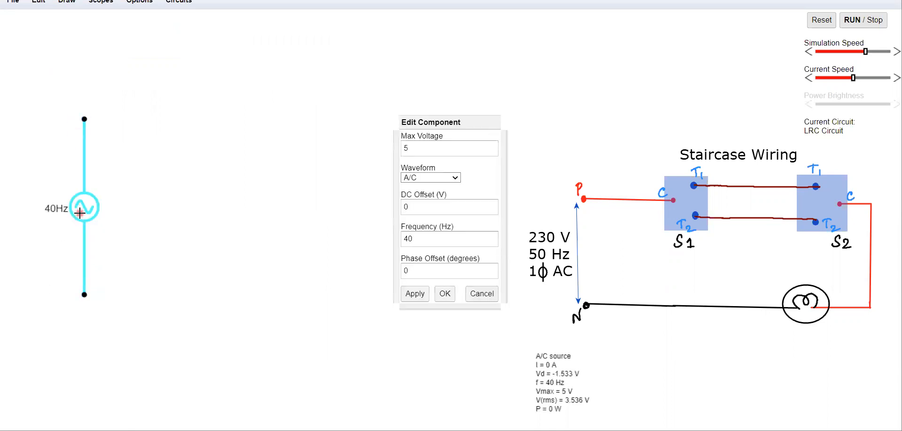
click(423, 148)
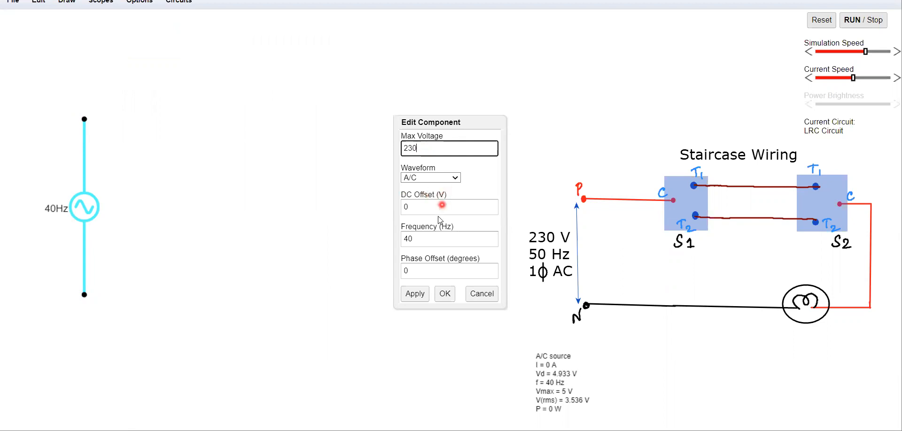
click(438, 244)
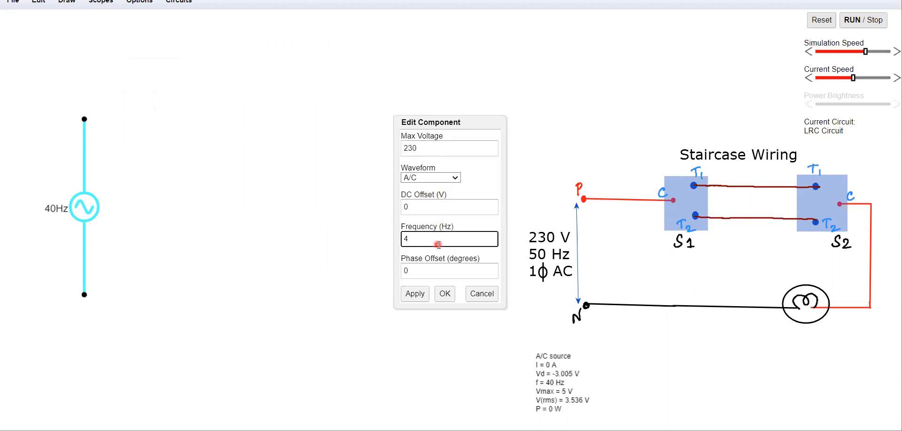
click(416, 295)
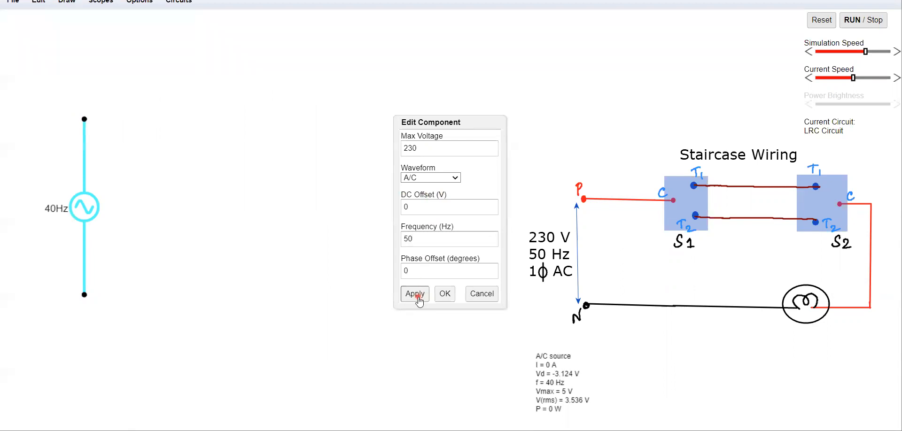
click(445, 295)
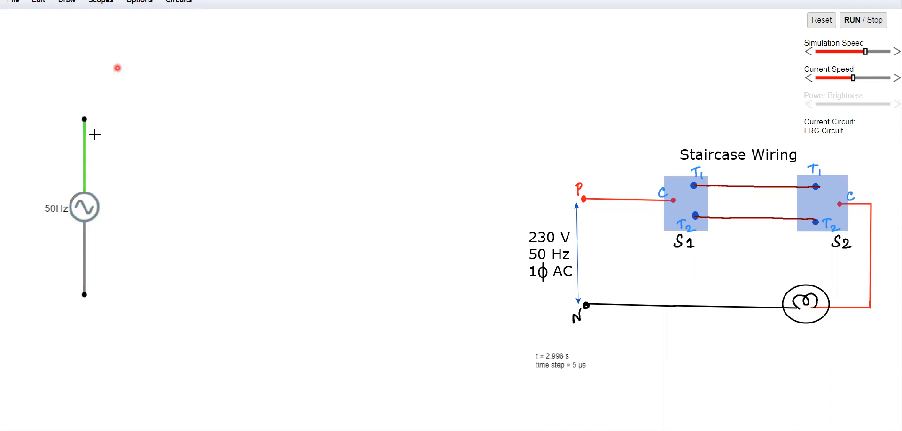
- Place two SPDT switches above the source's level, with their double contacts facing each other across a gap
click(70, 4)
mouse_move(88, 49)
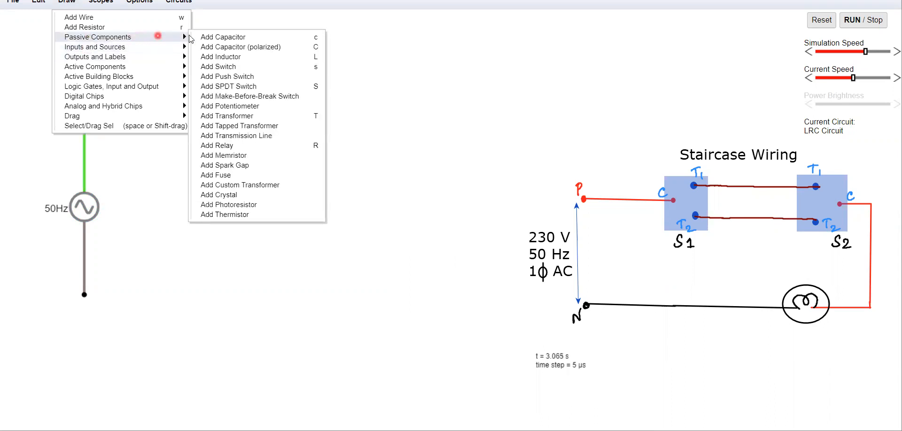
click(214, 88)
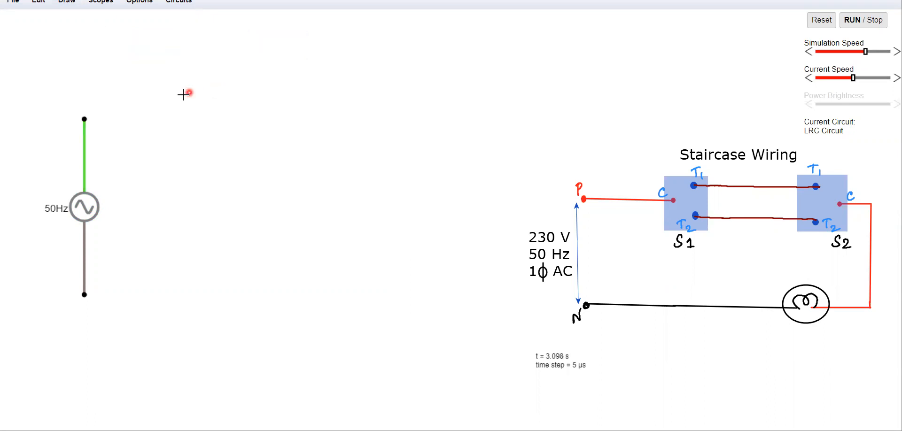
drag(173, 111, 240, 111)
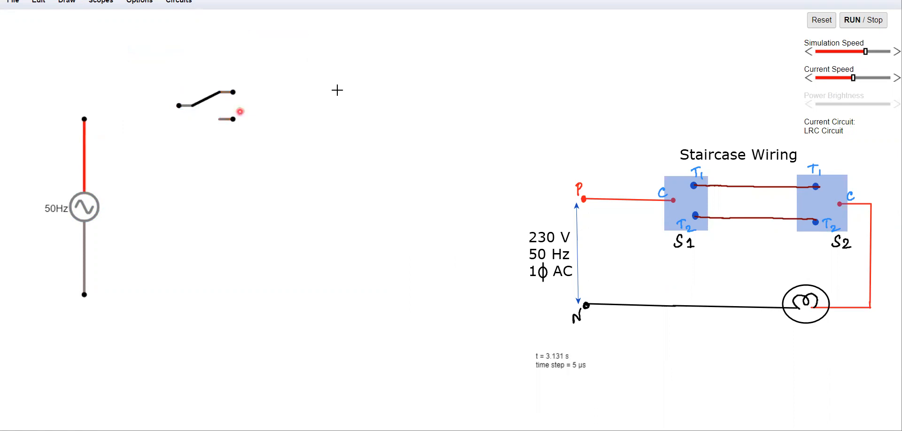
drag(458, 99, 358, 99)
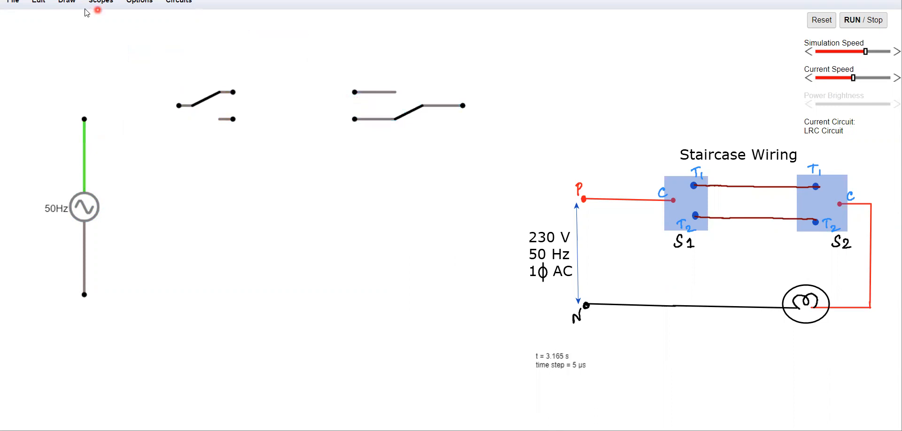
- Place a horizontal lamp below the switches, level with the source's lower terminal
click(67, 4)
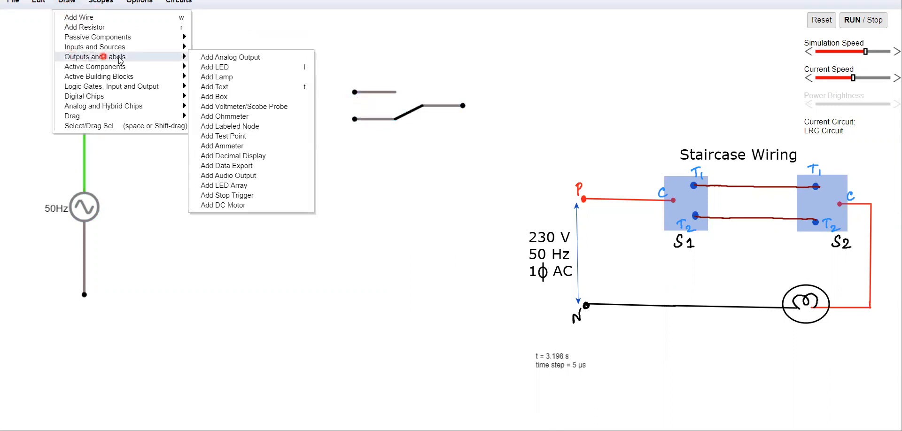
click(219, 77)
drag(238, 298, 328, 295)
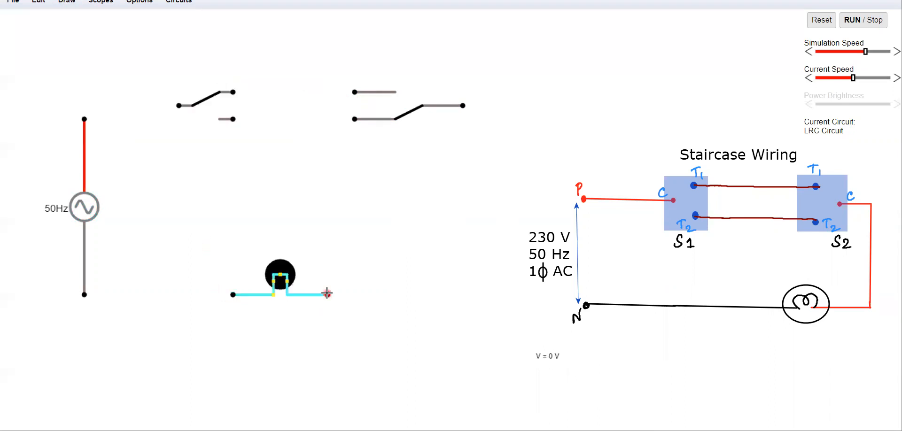
- Try to set the lamp's warmup time and cooldown time to 0 s
double_click(282, 275)
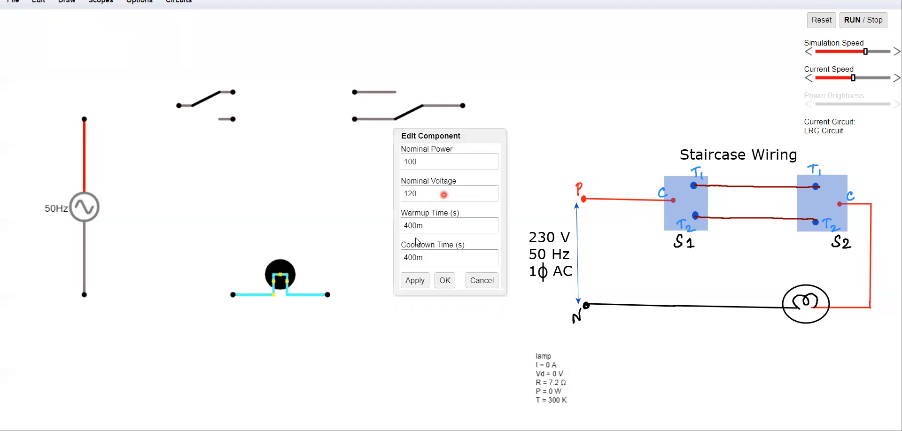
click(427, 227)
key(BackSpace)
key(BackSpace)
key(BackSpace)
text(0)
click(428, 262)
key(BackSpace)
key(BackSpace)
key(BackSpace)
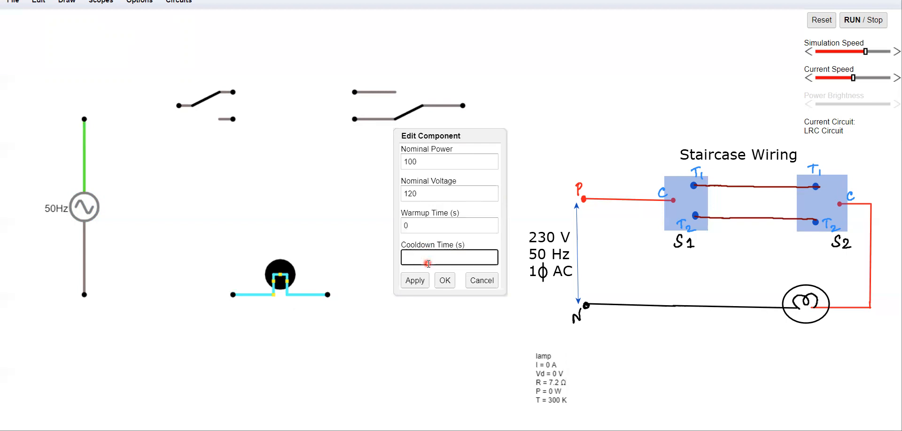
text(0)
- Set the lamp's nominal voltage to 230 V and apply the change
click(431, 193)
key(BackSpace)
key(BackSpace)
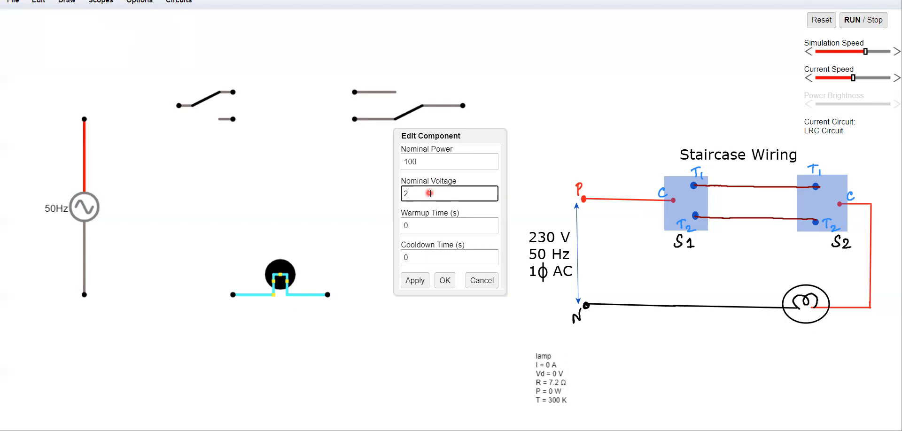
text(230)
click(440, 279)
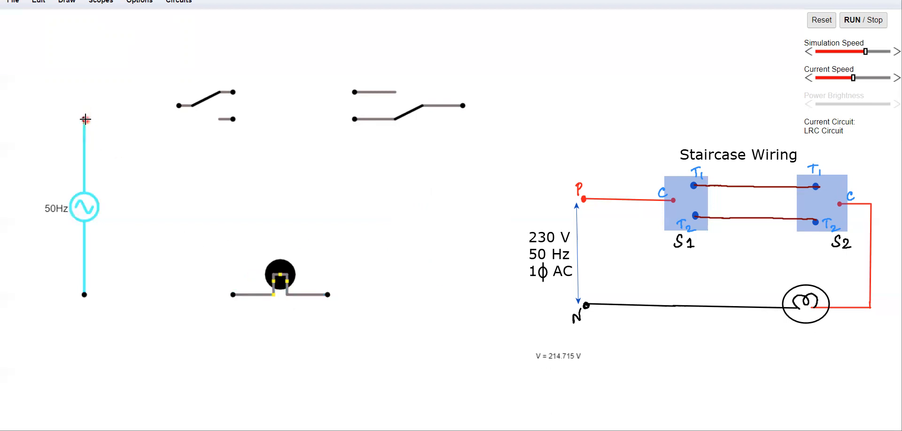
- Place a short horizontal fuse between the source's upper terminal and the first SPDT switch's common terminal
click(66, 9)
mouse_move(71, 36)
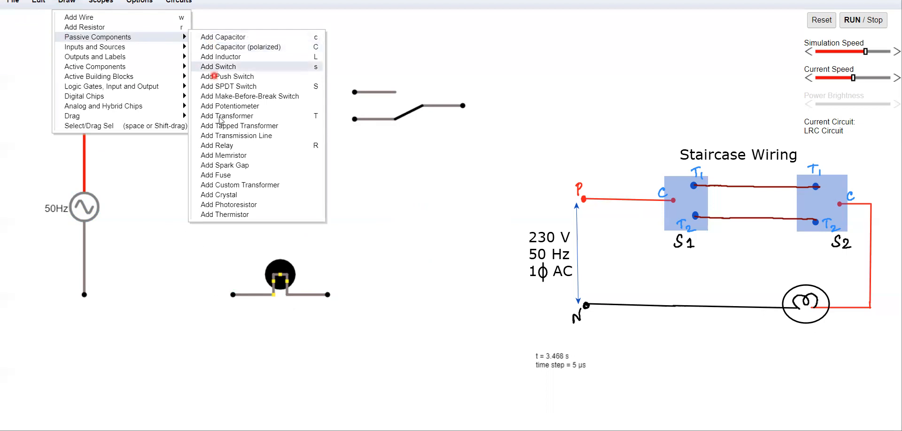
click(232, 178)
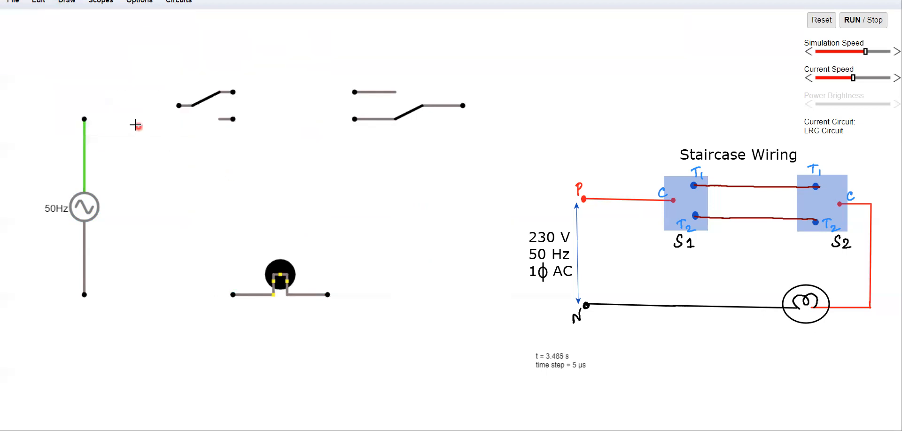
drag(99, 101, 143, 101)
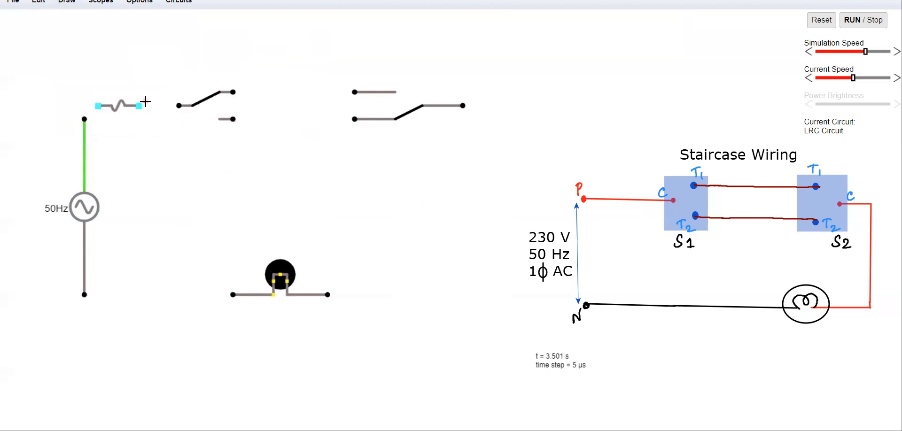
- Wire the source, fuse, both SPDT switches and lamp into a loop, joining the switches' upper and lower contacts with two parallel wires
click(73, 4)
click(75, 17)
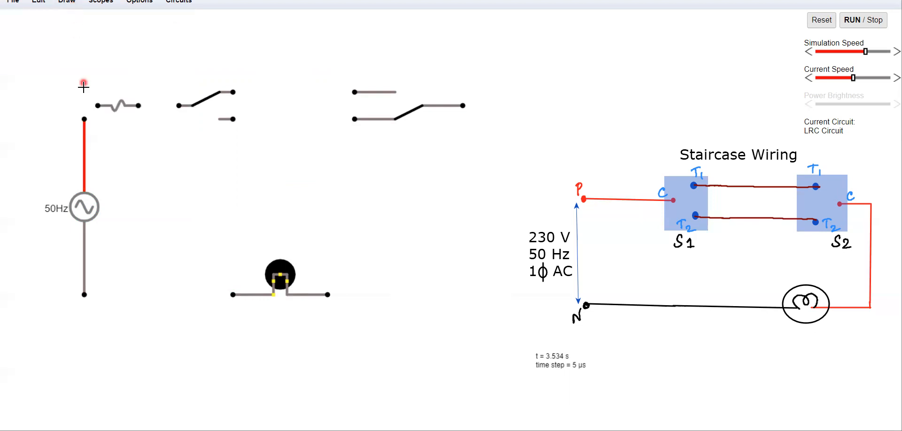
mouse_move(84, 119)
mouse_down()
mouse_move(98, 105)
mouse_move(180, 106)
mouse_up()
mouse_move(464, 106)
mouse_down()
mouse_move(398, 318)
mouse_move(335, 300)
mouse_move(461, 298)
mouse_move(365, 289)
mouse_move(327, 294)
mouse_up()
drag(233, 295, 82, 295)
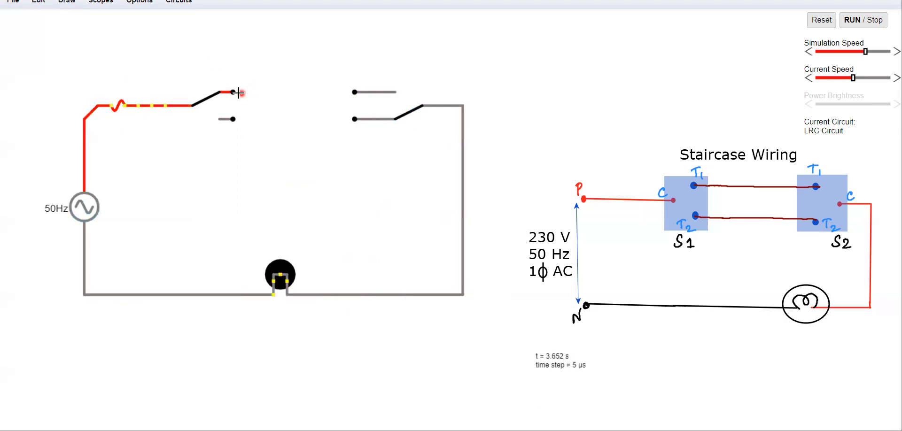
drag(237, 90, 355, 92)
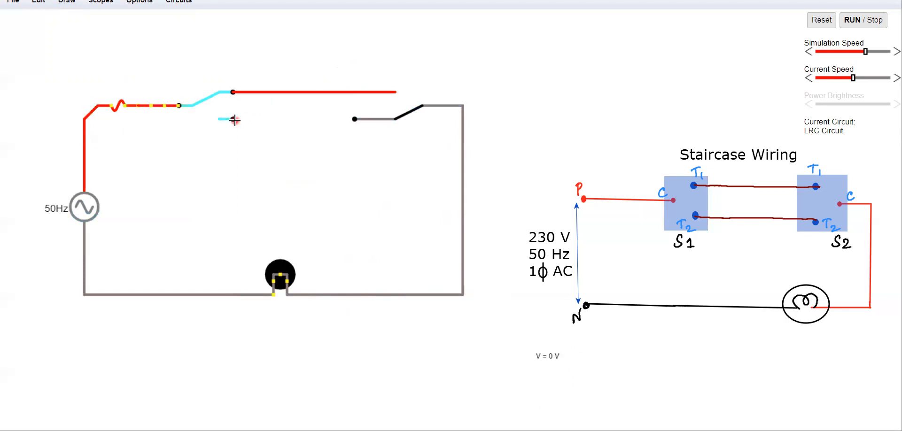
drag(235, 118, 355, 119)
- Return to selection mode and toggle the second SPDT switch to its upper contact
click(66, 2)
mouse_move(69, 79)
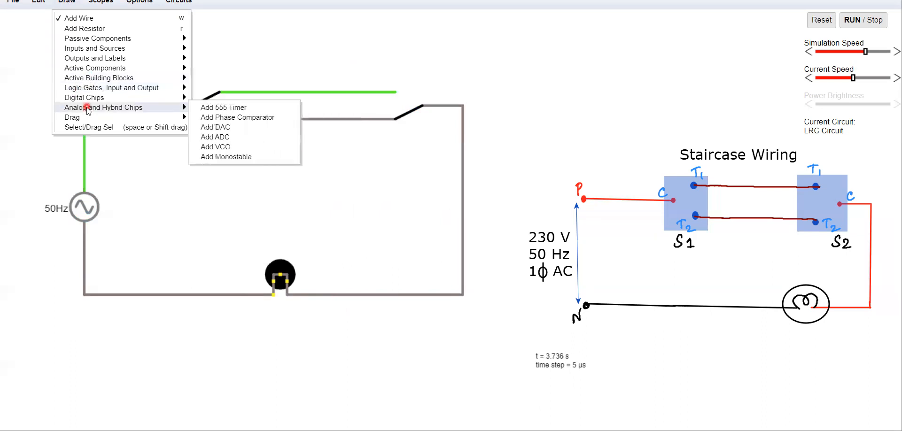
click(85, 128)
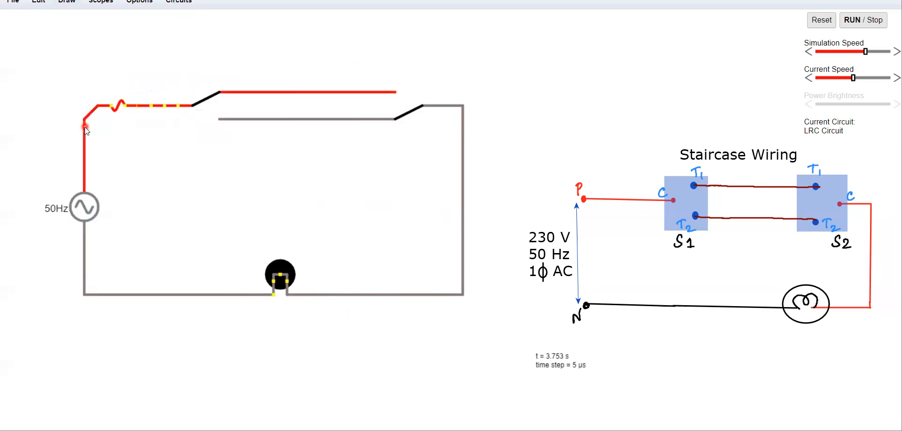
click(404, 117)
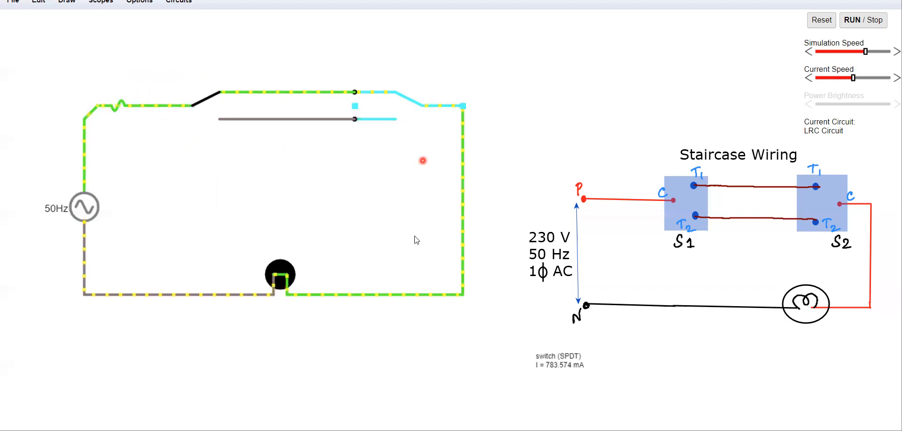
- Try again to set the lamp's warmup and cooldown times to 0 s while the circuit is energized
double_click(284, 269)
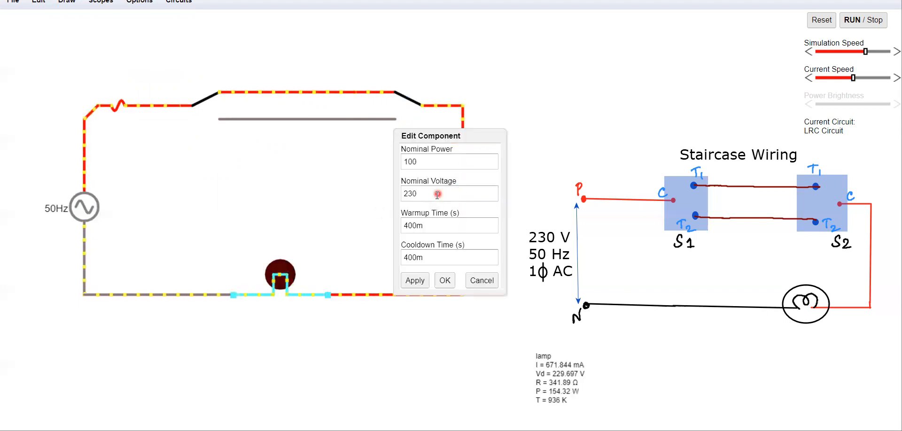
click(423, 161)
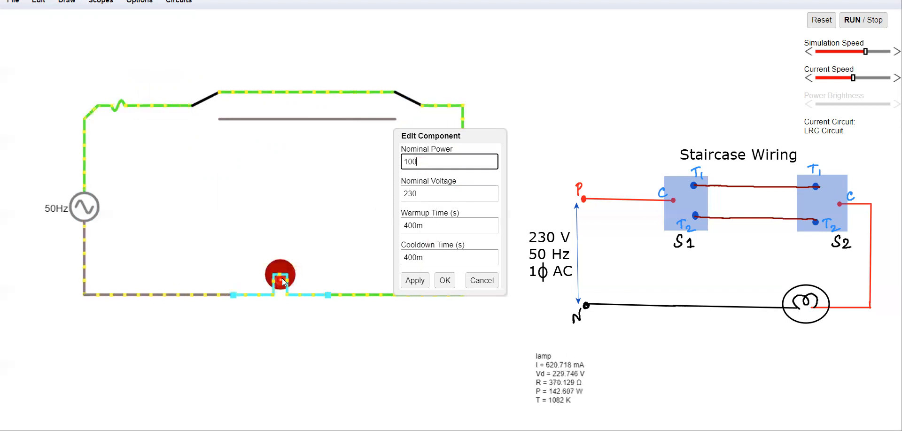
click(430, 227)
key(BackSpace)
text(0)
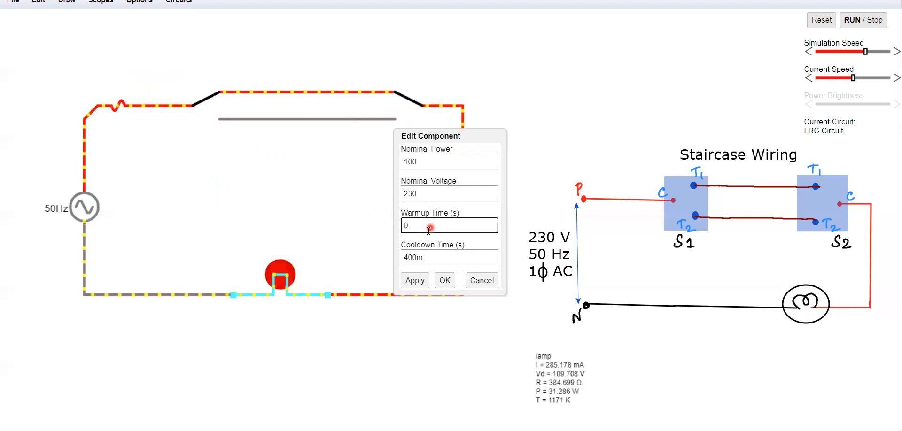
click(426, 257)
key(BackSpace)
key(BackSpace)
key(BackSpace)
key(BackSpace)
click(445, 280)
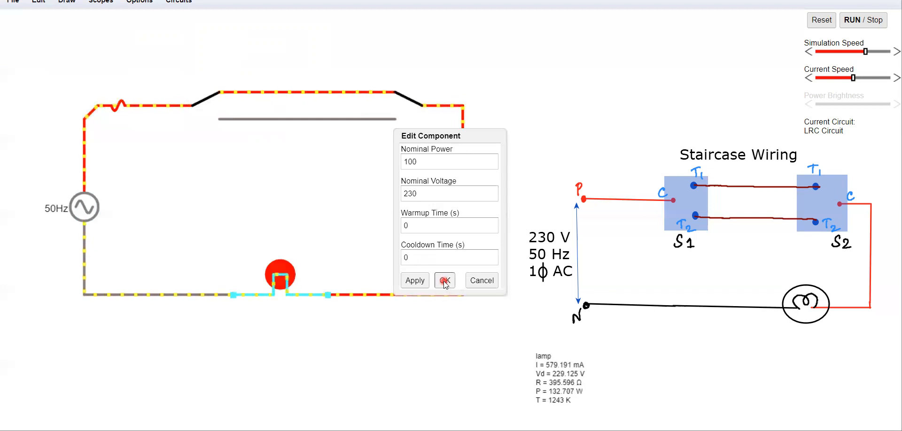
- Set the lamp's nominal power to 100k in the energized circuit
double_click(285, 270)
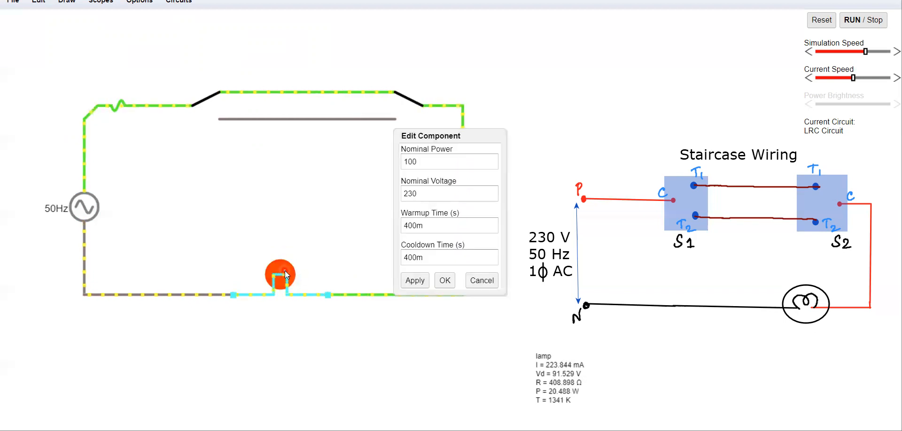
click(433, 161)
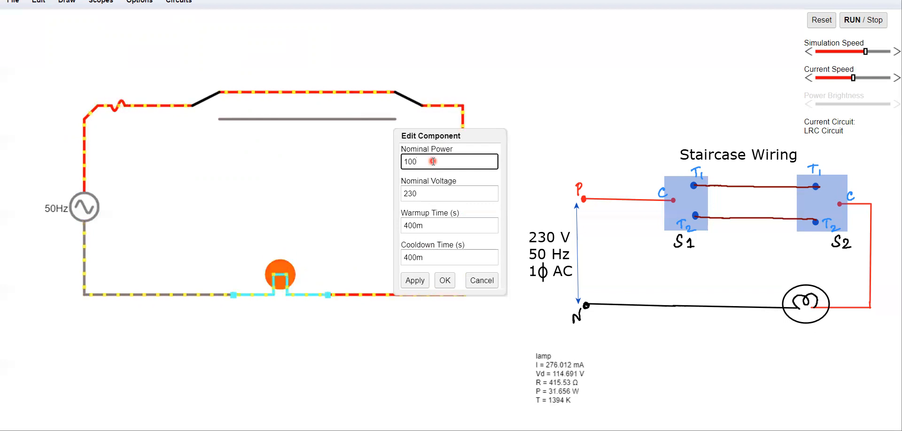
text(k)
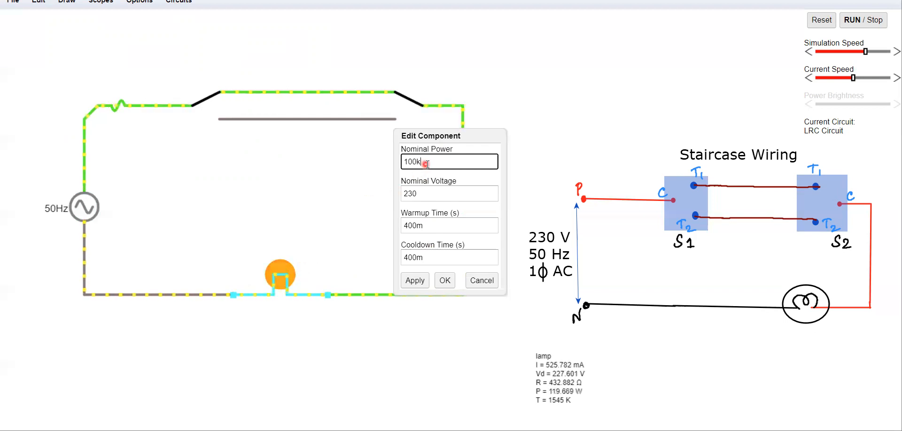
click(444, 282)
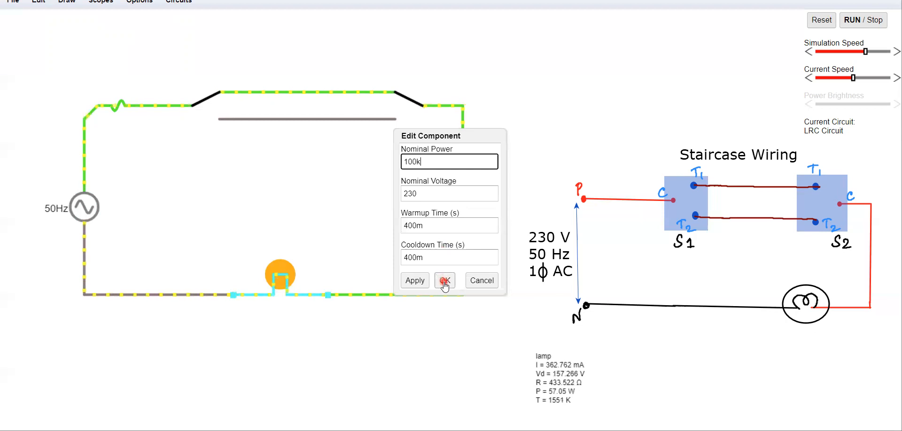
click(444, 282)
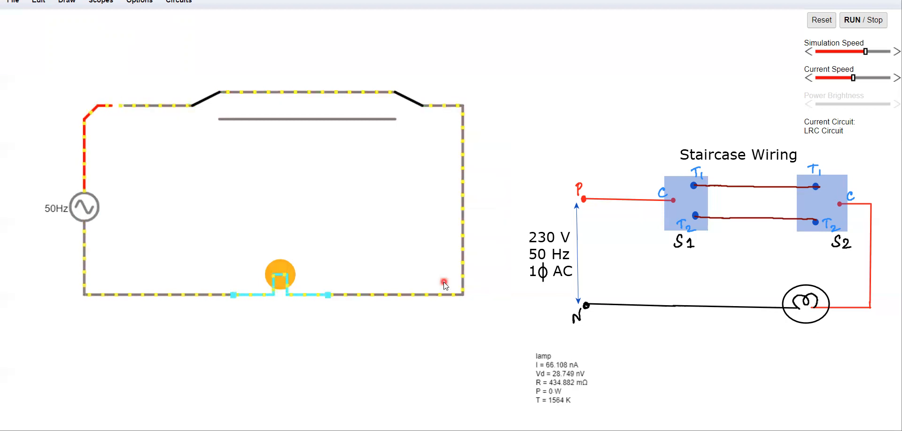
click(116, 113)
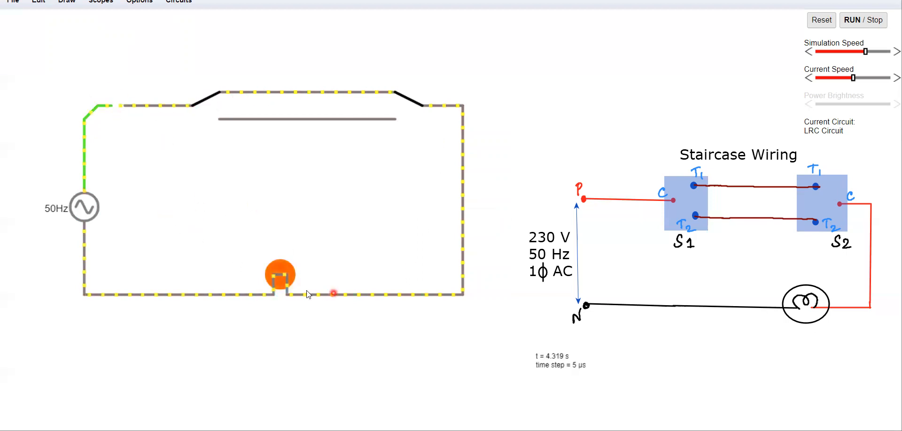
double_click(276, 268)
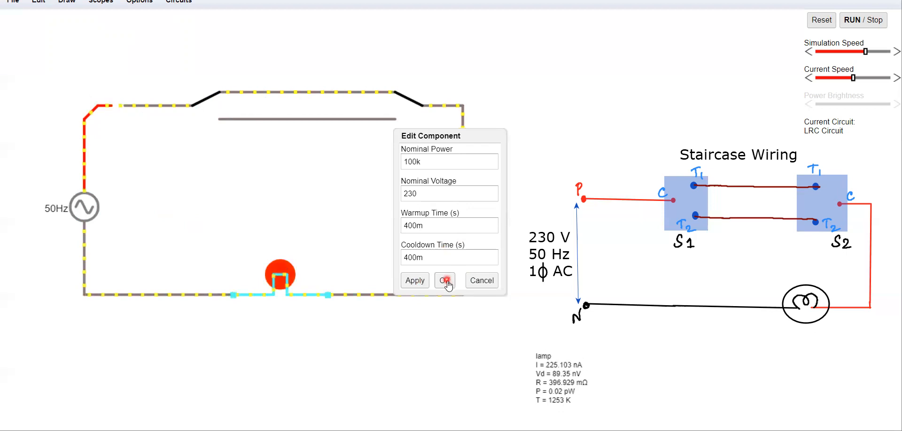
click(478, 282)
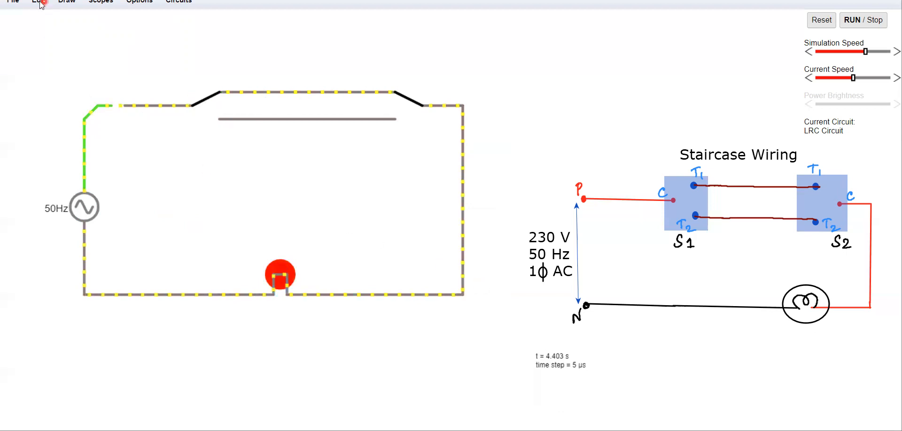
click(66, 3)
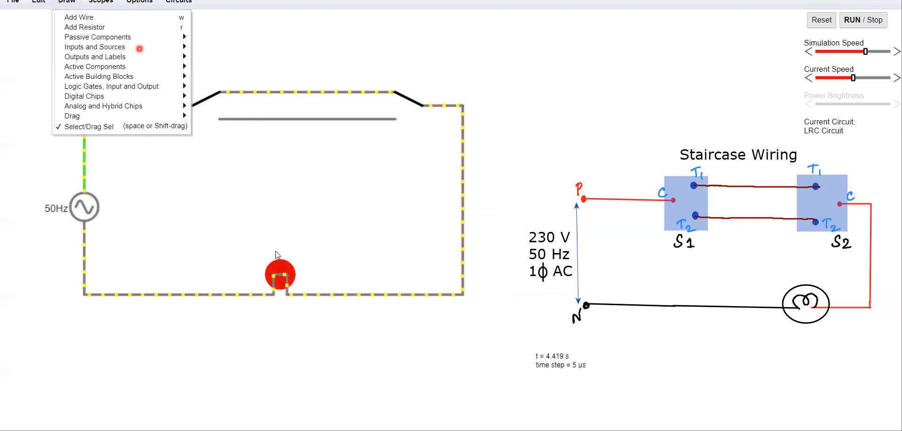
- Set the lamp's nominal power back to 100
double_click(278, 284)
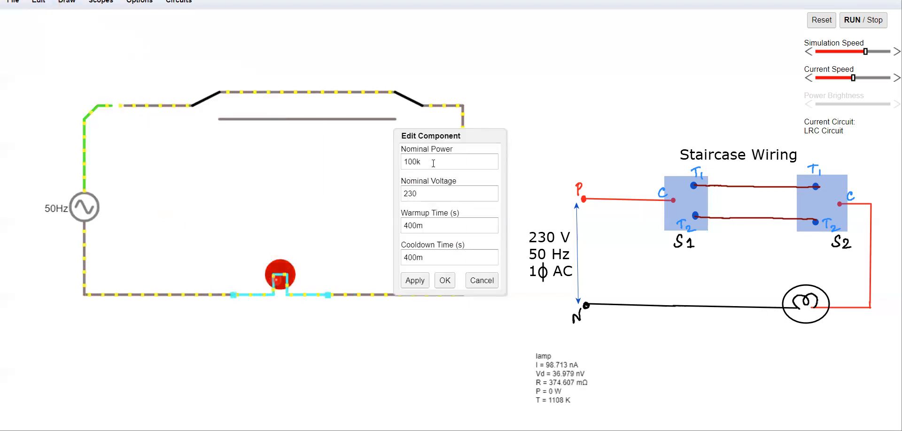
click(452, 162)
key(BackSpace)
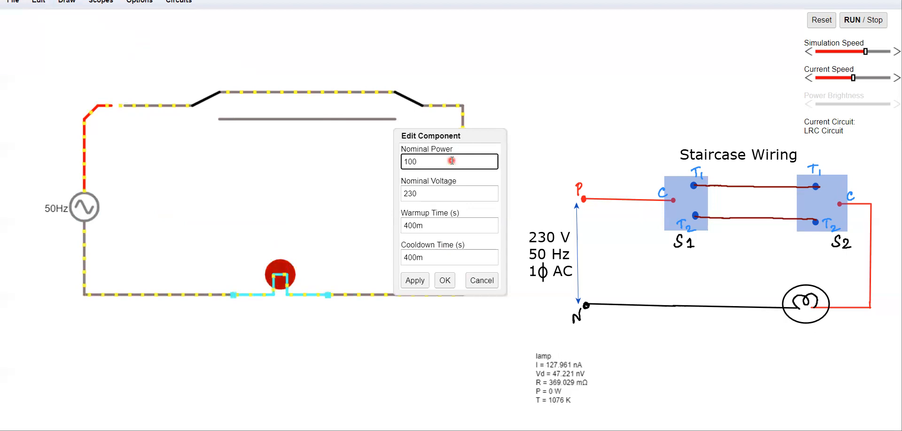
click(445, 282)
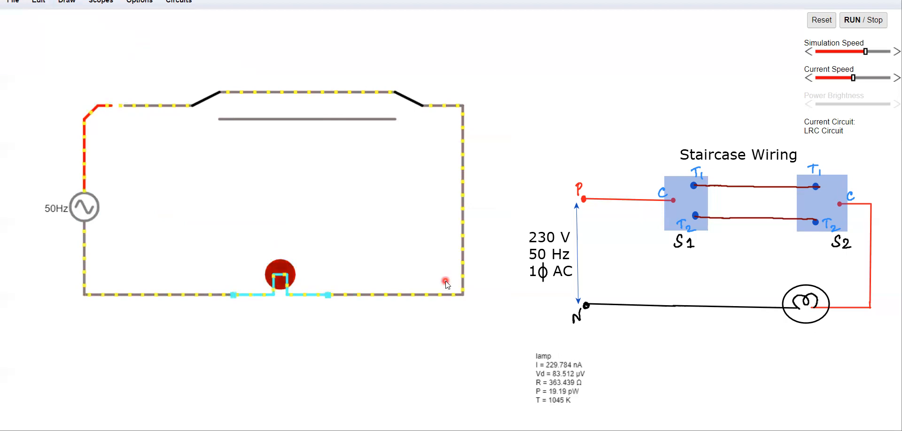
- Stop the simulation, reset the circuit and run it again
click(865, 25)
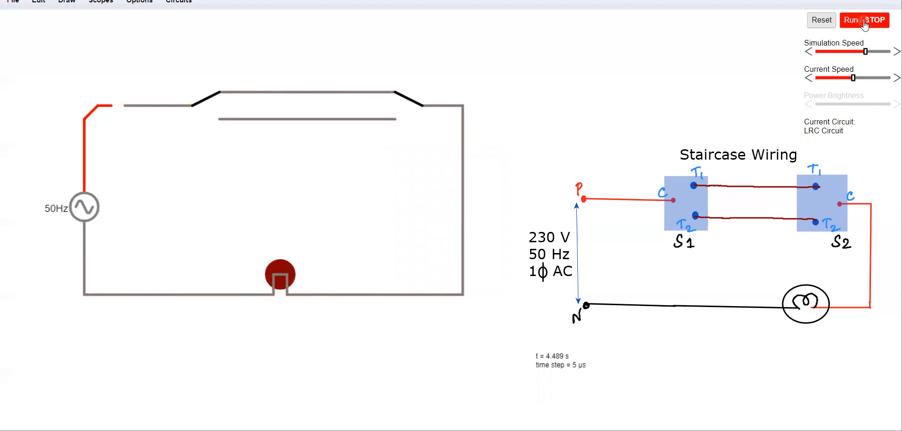
click(829, 24)
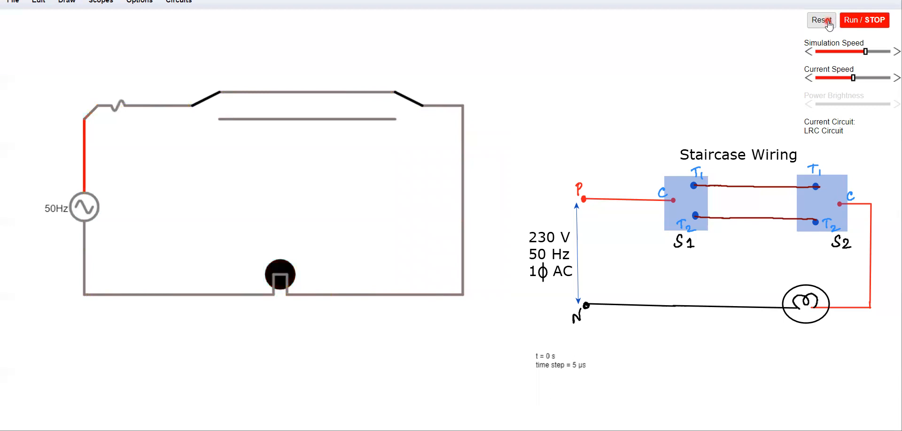
click(881, 25)
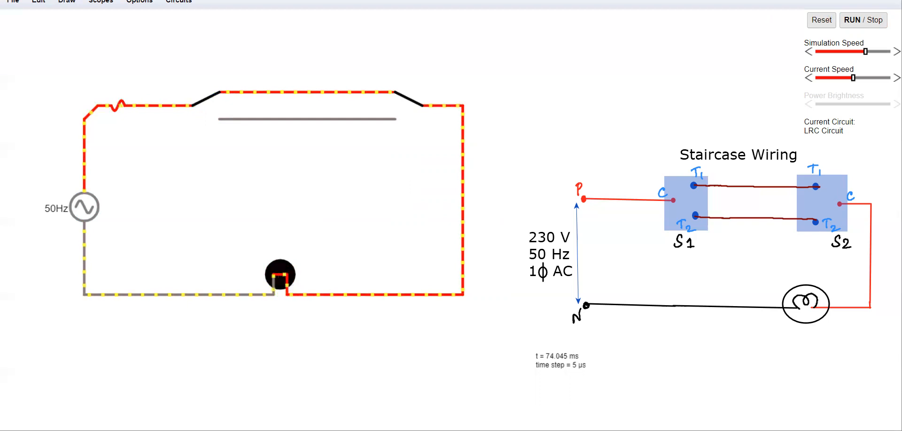
- Draw an empty truth table above the staircase wiring sketch with columns headed S1, S2 and Lamp
mouse_move(540, 29)
mouse_down()
mouse_move(533, 45)
mouse_move(548, 47)
mouse_up()
mouse_move(611, 25)
mouse_down()
mouse_move(608, 39)
mouse_move(624, 46)
mouse_up()
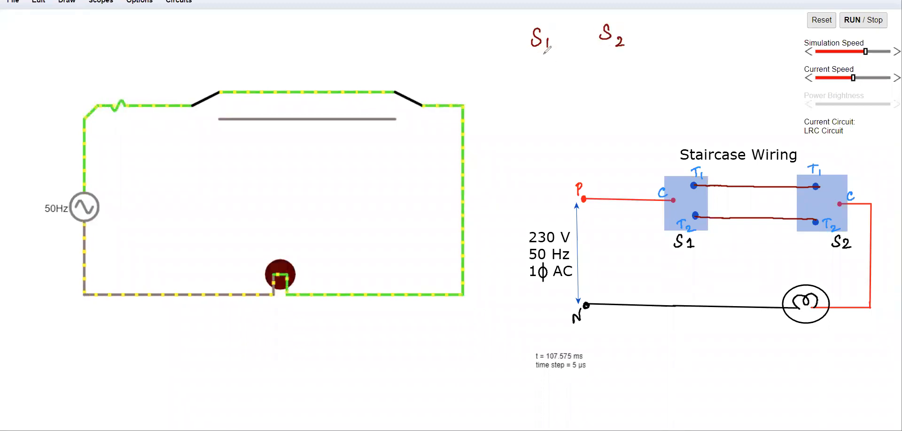
drag(519, 57, 727, 50)
drag(662, 17, 653, 136)
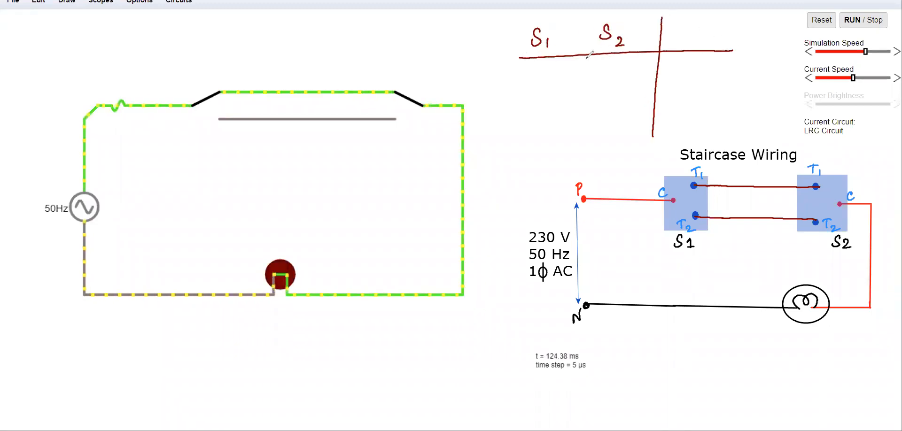
drag(579, 18, 574, 130)
drag(653, 135, 651, 150)
drag(573, 120, 572, 160)
mouse_move(685, 22)
mouse_down()
mouse_move(690, 42)
mouse_move(725, 31)
mouse_up()
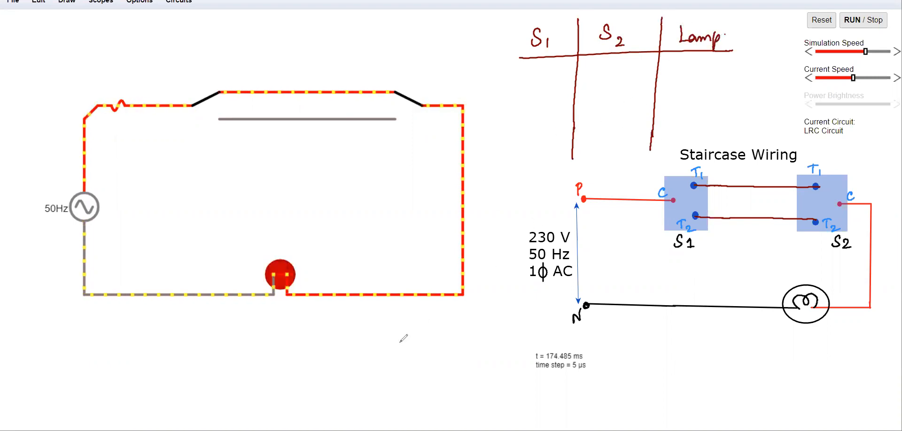
- Write the legend 0 → OFF and 1 → ON below the circuit, and mark the switches' upper contacts 0 and lower contacts 1
drag(361, 339, 393, 343)
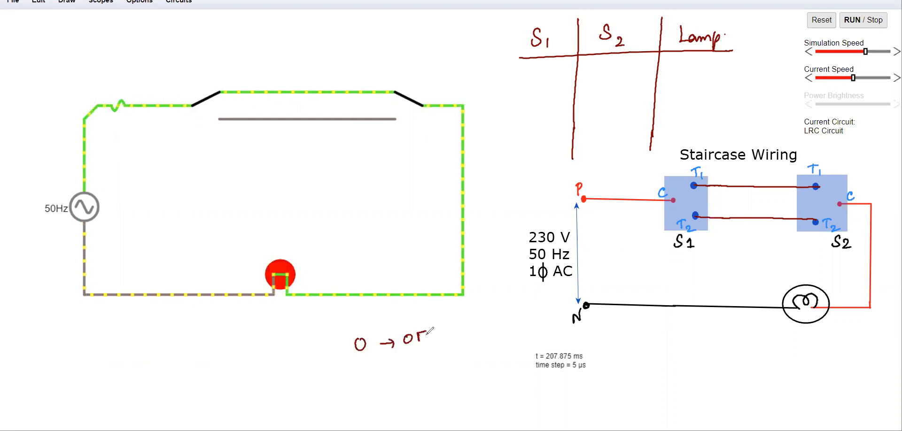
mouse_move(365, 370)
mouse_down()
mouse_move(367, 382)
mouse_move(403, 372)
mouse_up()
drag(423, 366, 440, 365)
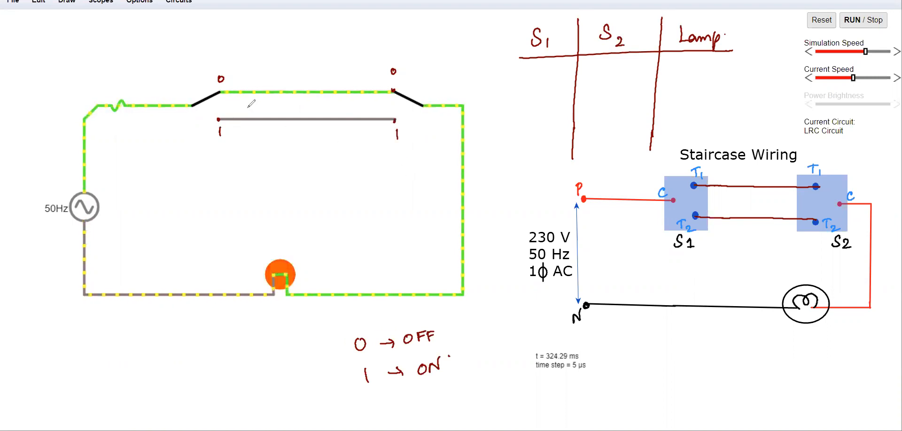
- Fill the first truth table row with S1 = 0, S2 = 0 and Lamp = 1
drag(538, 66, 541, 65)
drag(615, 63, 616, 63)
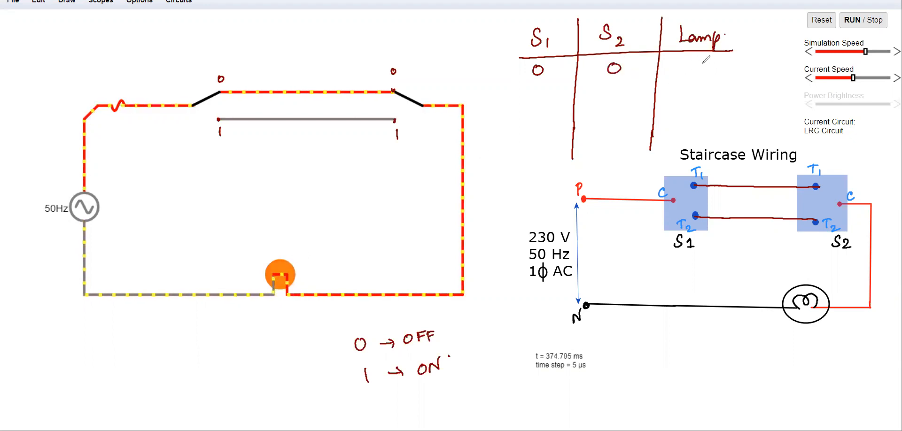
drag(694, 63, 694, 75)
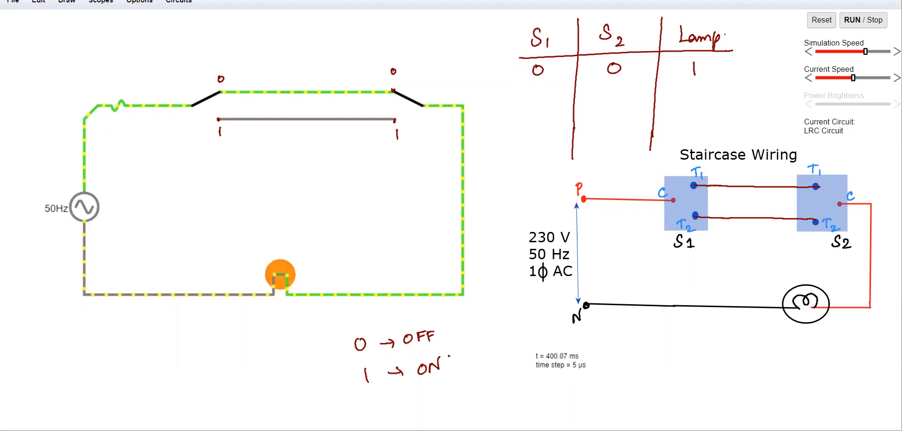
- Toggle the second SPDT switch to its lower contact and record S1 = 0, S2 = 1, Lamp = 0 in the second row
click(413, 121)
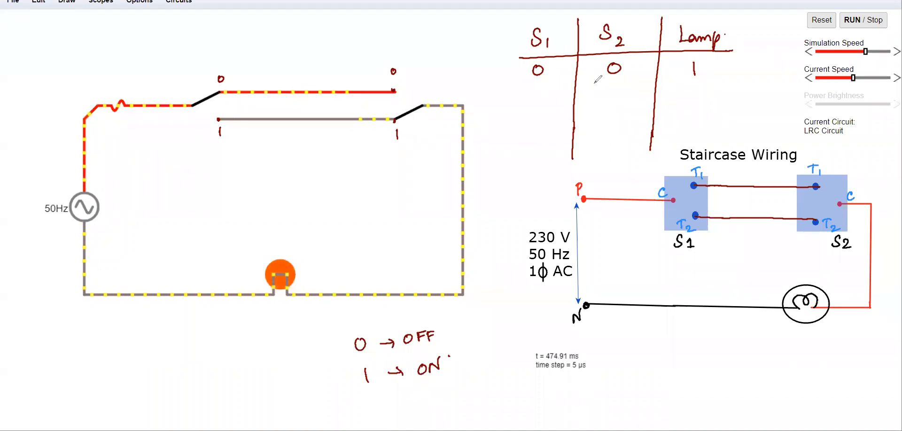
drag(611, 89, 611, 101)
mouse_move(541, 89)
mouse_down()
mouse_move(535, 96)
mouse_move(543, 102)
mouse_up()
mouse_move(695, 89)
mouse_down()
mouse_move(691, 98)
mouse_move(696, 90)
mouse_up()
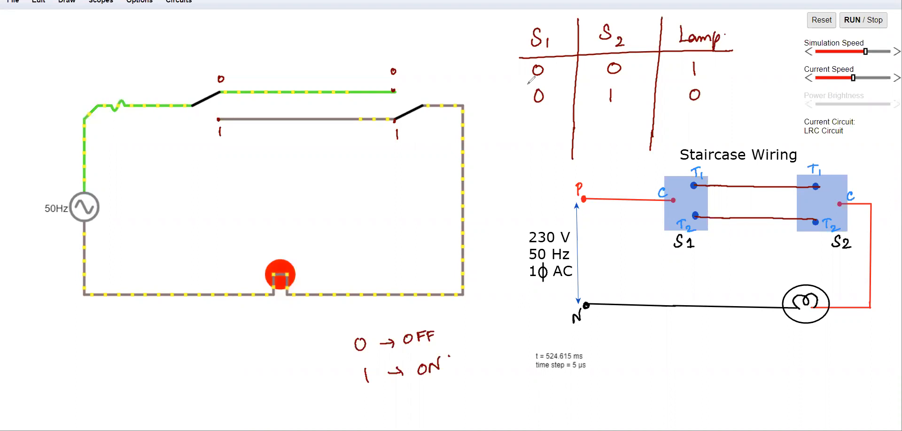
- Toggle the first SPDT switch to its lower contact and record S1 = 1, S2 = 1, Lamp = 1 in the fourth row
click(216, 108)
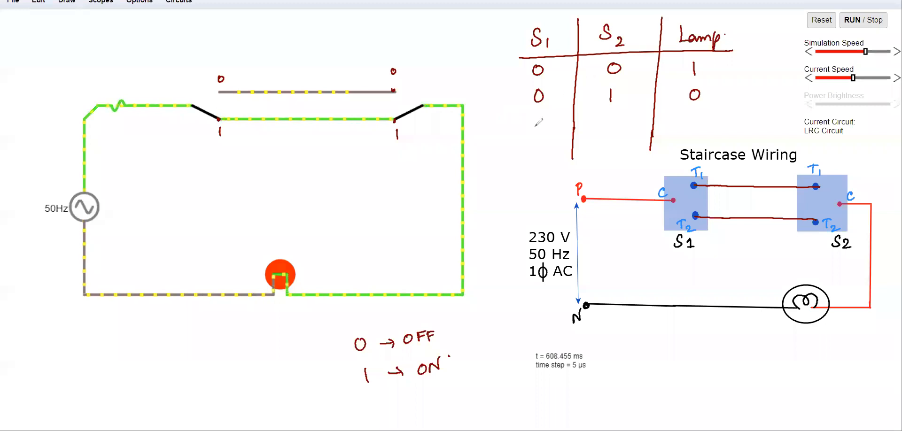
drag(541, 117, 546, 152)
drag(619, 138, 621, 151)
drag(697, 135, 697, 146)
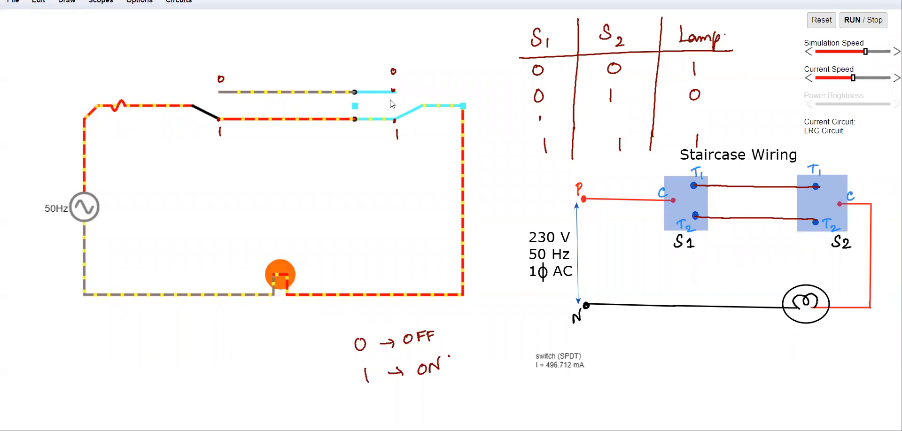
- Toggle the second SPDT switch to its upper contact and record S1 = 1, S2 = 0, Lamp = 0 in the third row
click(408, 105)
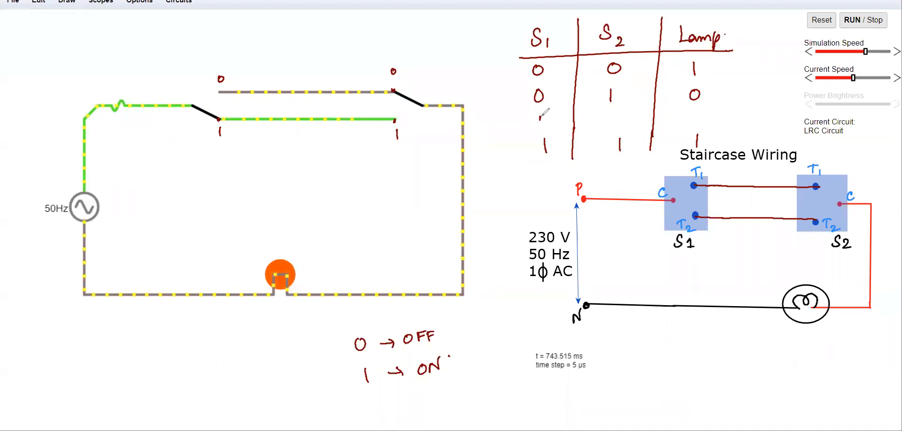
drag(541, 114, 542, 127)
drag(617, 110, 616, 113)
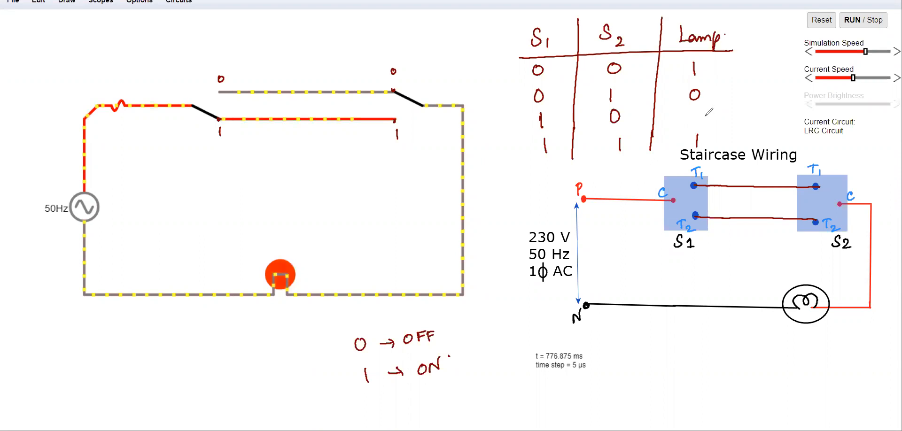
drag(696, 111, 695, 113)
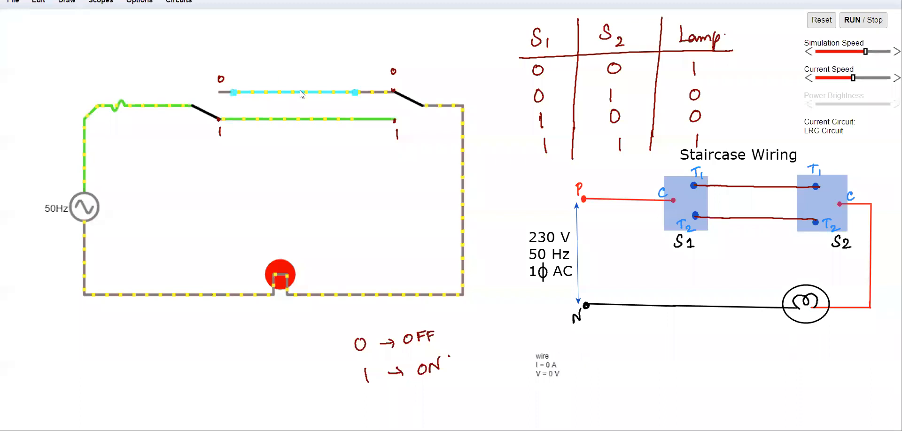
- Delete the two parallel wires between the switches in the circuit and erase the matching lines in the staircase wiring sketch
key(Delete)
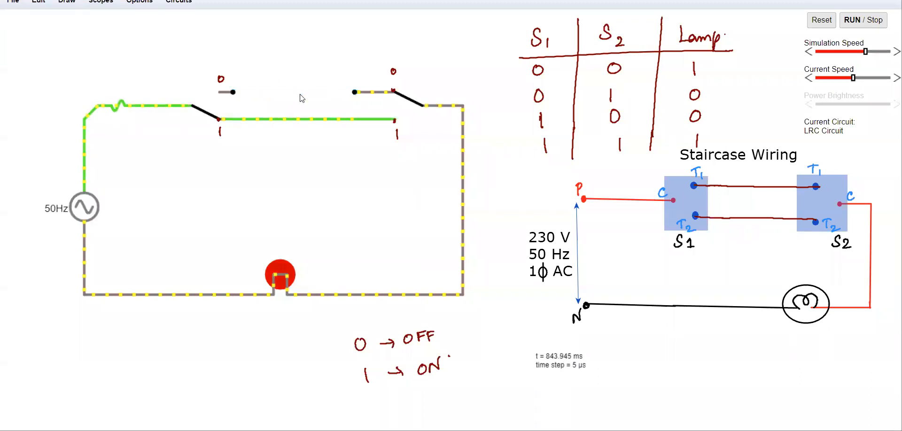
key(Delete)
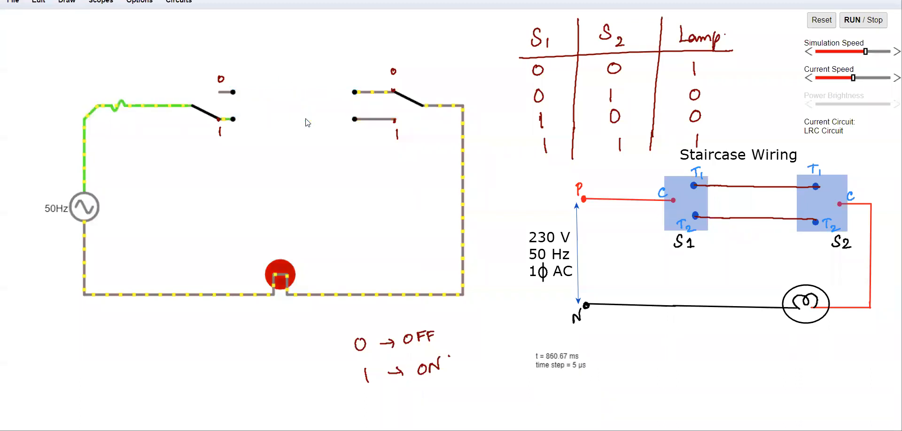
click(711, 187)
click(759, 217)
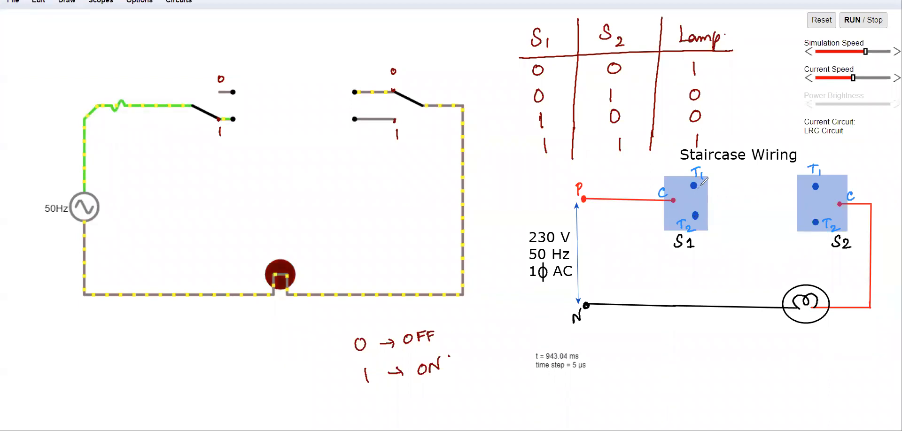
- Draw crossed connections in the sketch, joining S1's T1 to S2's T2 and S1's T2 to S2's T1
drag(712, 191, 816, 222)
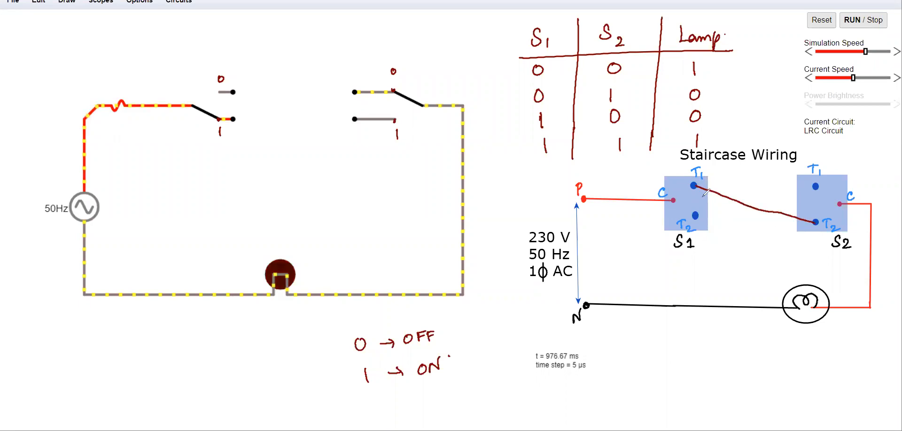
drag(696, 215, 774, 193)
drag(700, 213, 802, 193)
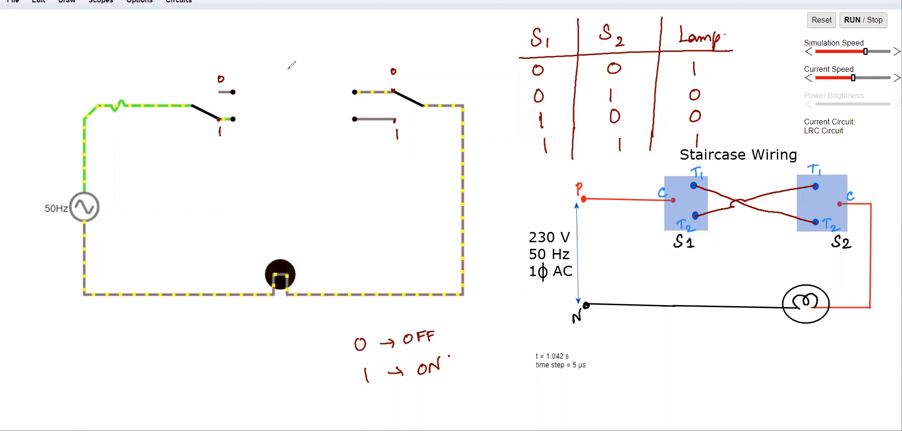
- Wire the two SPDT switches crosswise, joining the first switch's upper contact to the second's lower and its lower contact to the second's upper
click(68, 6)
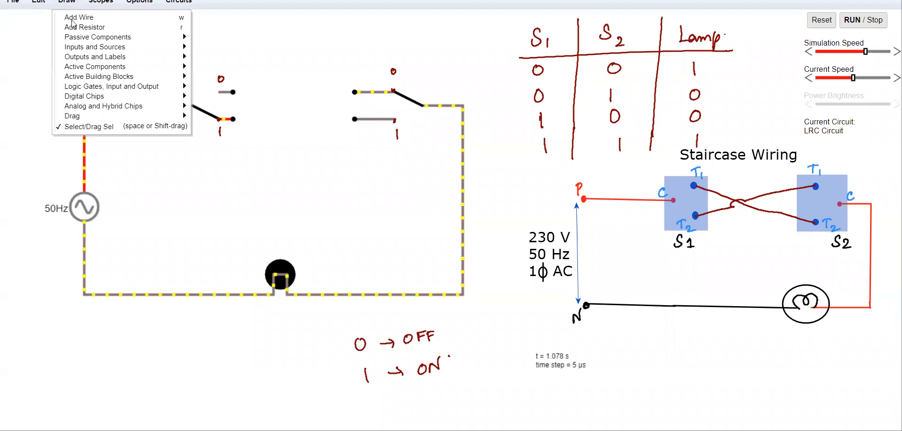
click(76, 17)
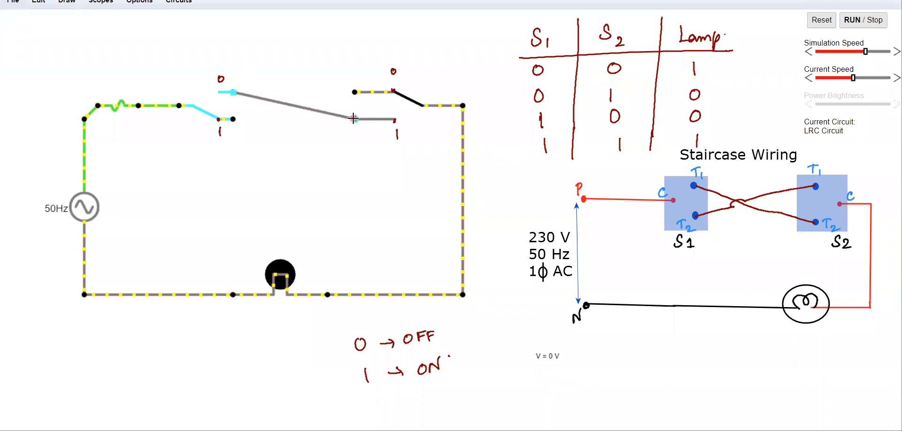
drag(353, 118, 355, 119)
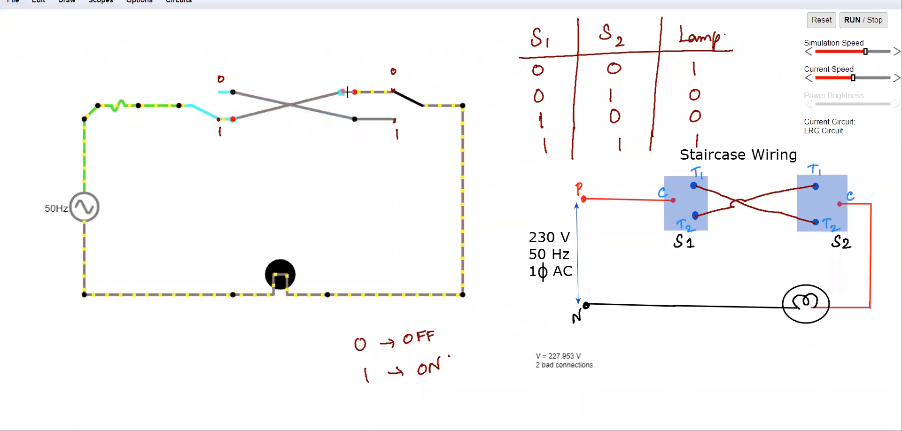
drag(353, 93, 355, 92)
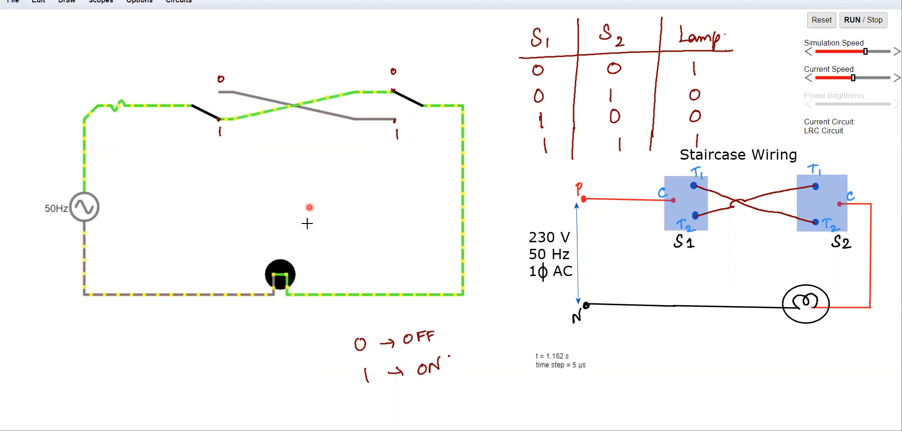
- Toggle both SPDT switches to test the lamp with the crossed wiring, ending with each switch on its lower contact (1)
click(406, 117)
click(403, 97)
click(203, 96)
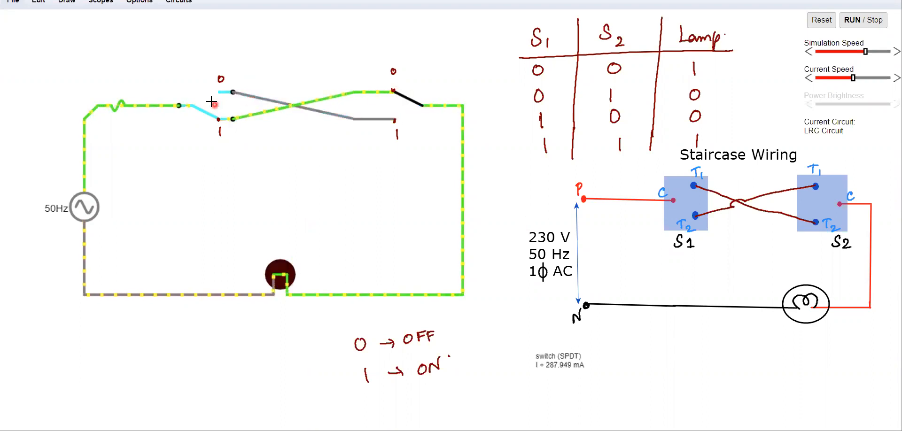
click(203, 96)
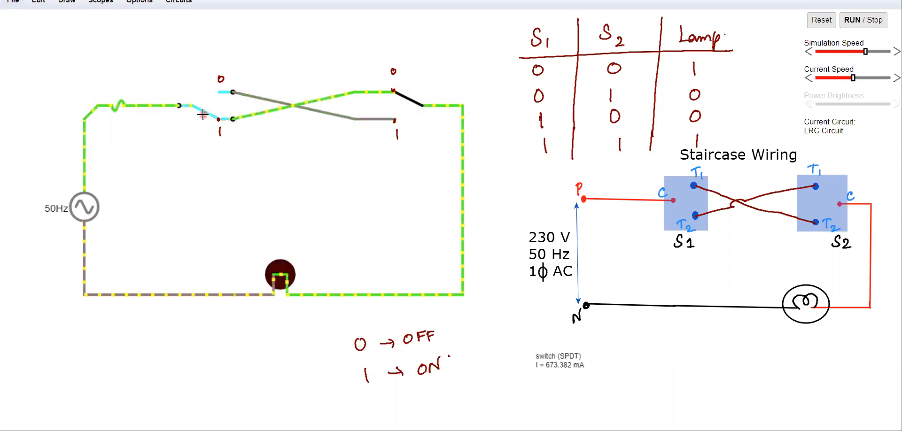
click(410, 115)
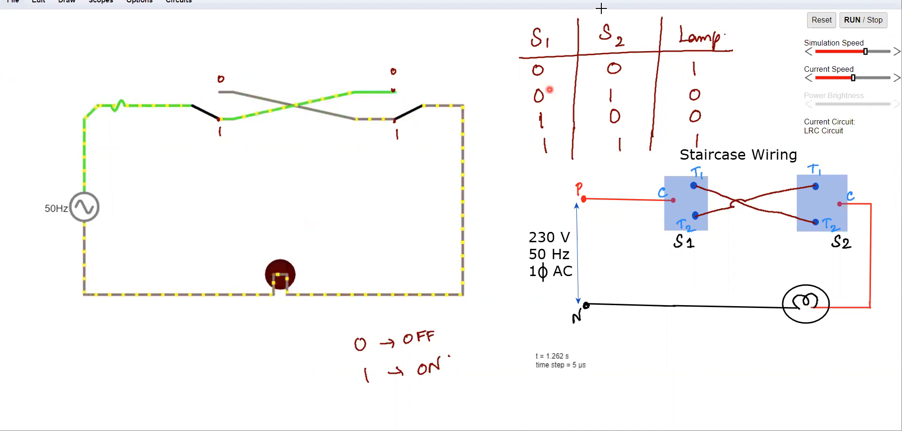